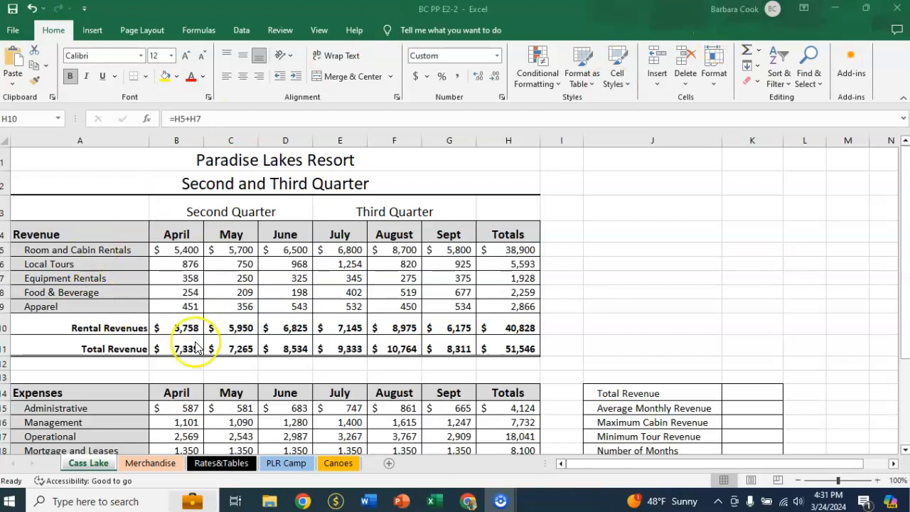
Step: On the Cass Lake sheet, calculate Total Revenue in K14 with SUM over the monthly totals B11:G11 (Monthly_Rev)
{"action": "left_click", "coordinate": [90, 468]}
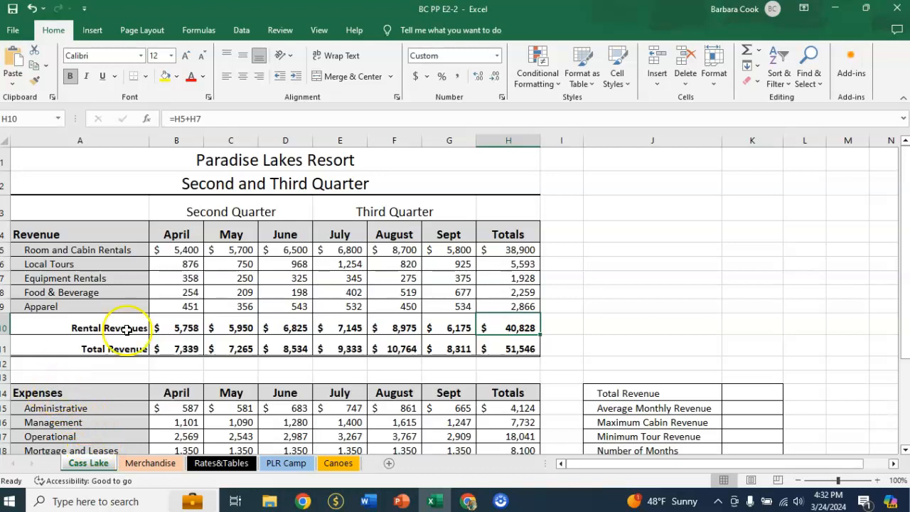
{"action": "left_click", "coordinate": [770, 390]}
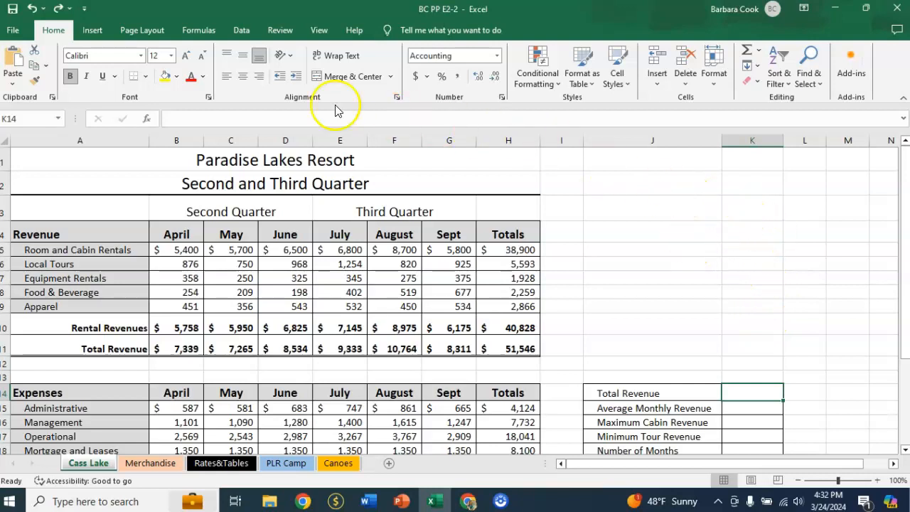
{"action": "left_click", "coordinate": [199, 32]}
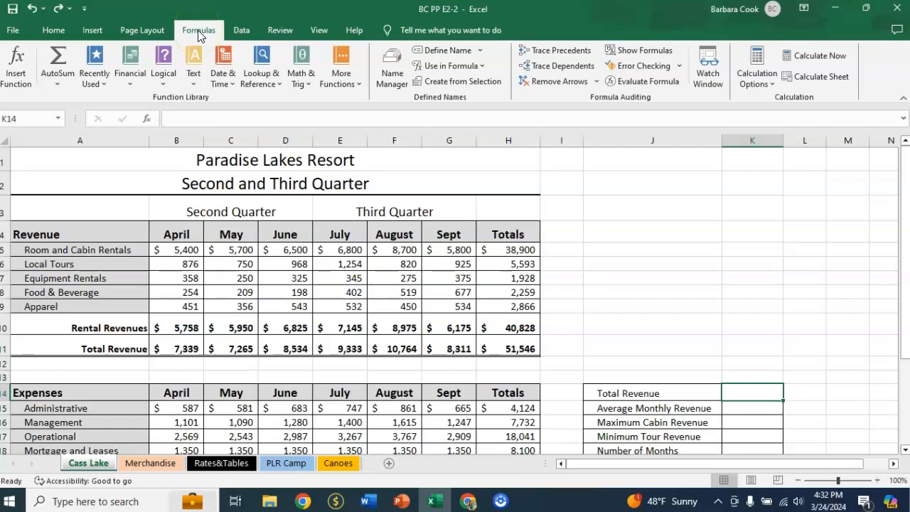
{"action": "left_click", "coordinate": [59, 85]}
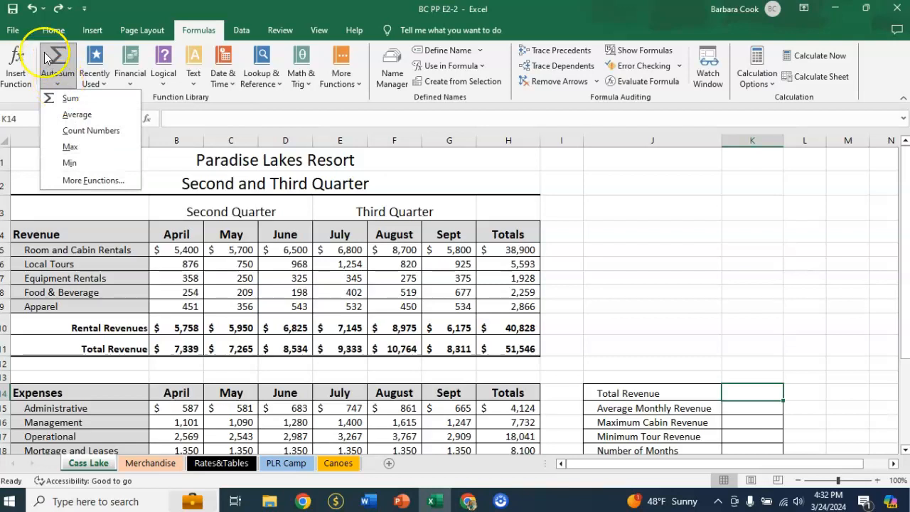
{"action": "left_click", "coordinate": [70, 98]}
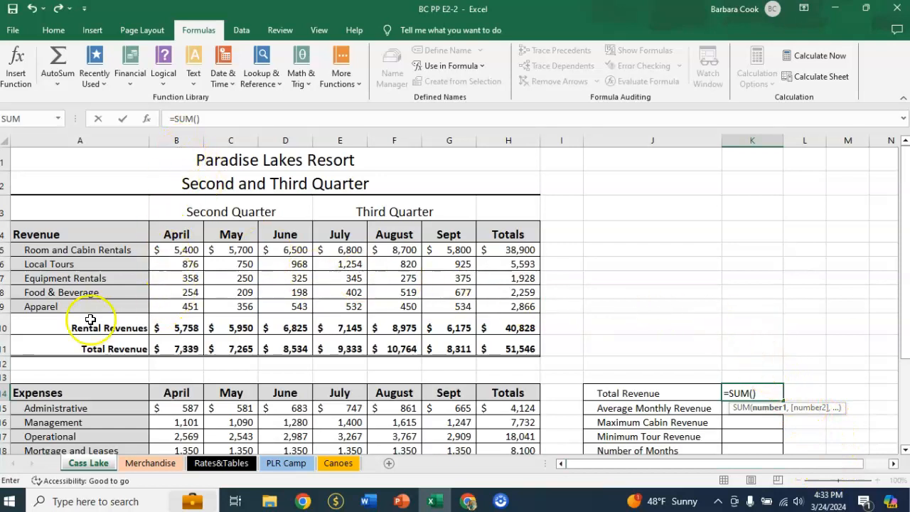
{"action": "left_click", "coordinate": [183, 347]}
{"action": "left_click_drag", "start_coordinate": [183, 348], "coordinate": [455, 349]}
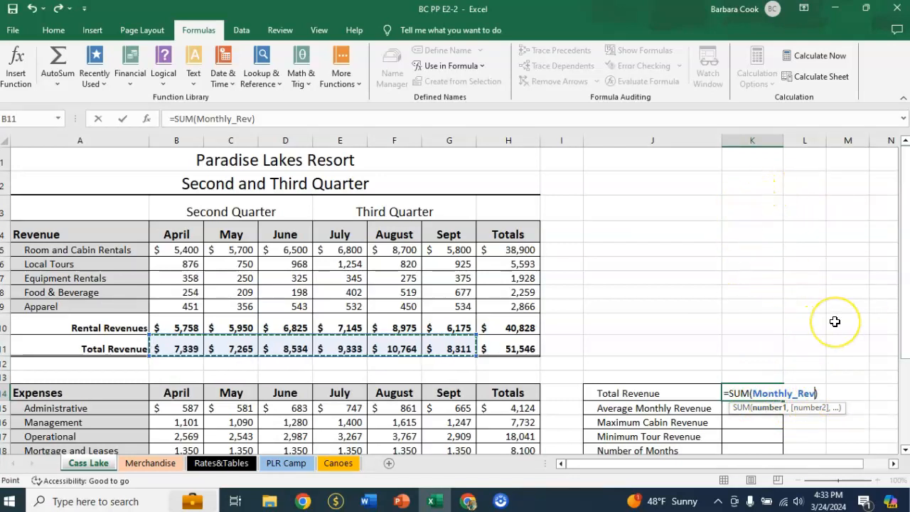
{"action": "key", "text": "Return"}
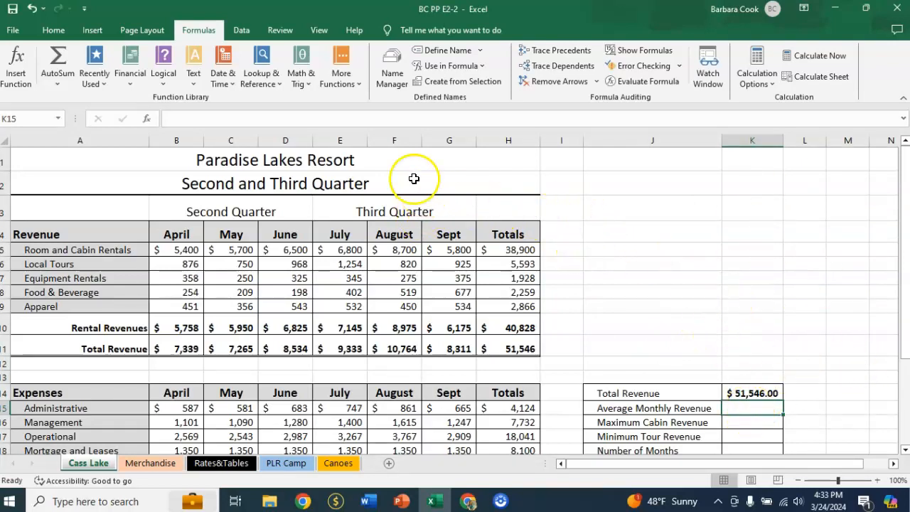
Step: Calculate Average Monthly Revenue in K15 with AVERAGE over the monthly revenue totals B11:G11 (Monthly_Rev)
{"action": "left_click", "coordinate": [56, 80]}
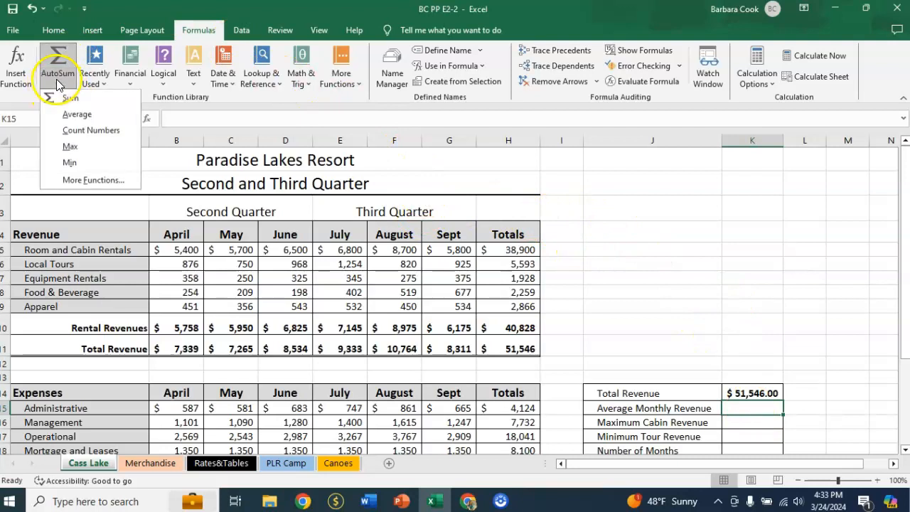
{"action": "left_click", "coordinate": [75, 114]}
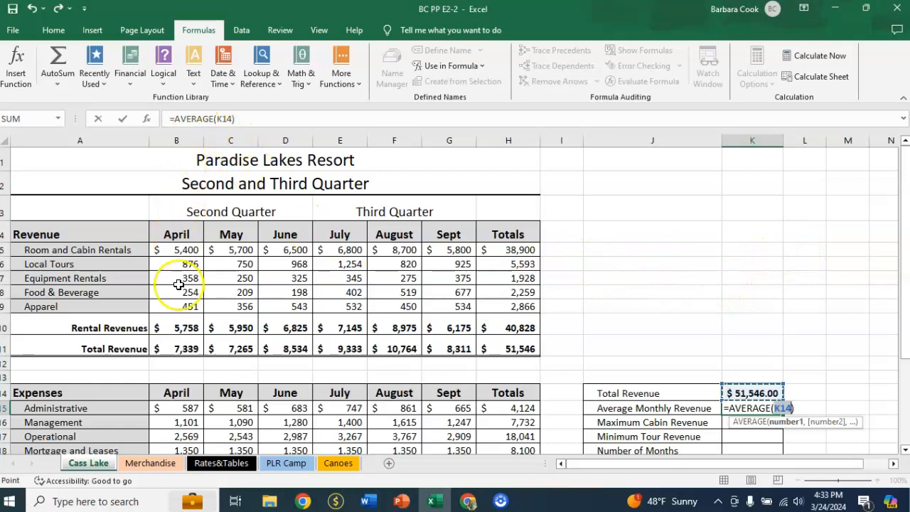
{"action": "left_click", "coordinate": [172, 346]}
{"action": "left_click_drag", "start_coordinate": [172, 347], "coordinate": [440, 352]}
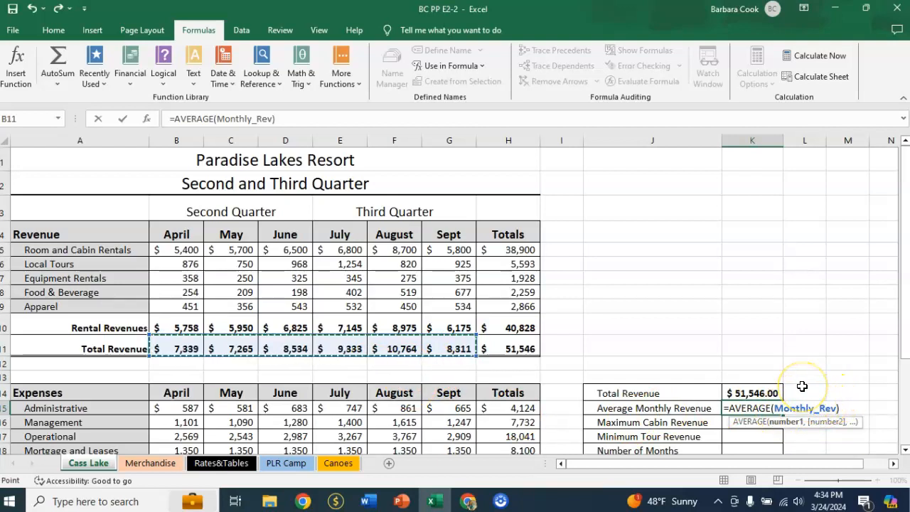
{"action": "key", "text": "Return"}
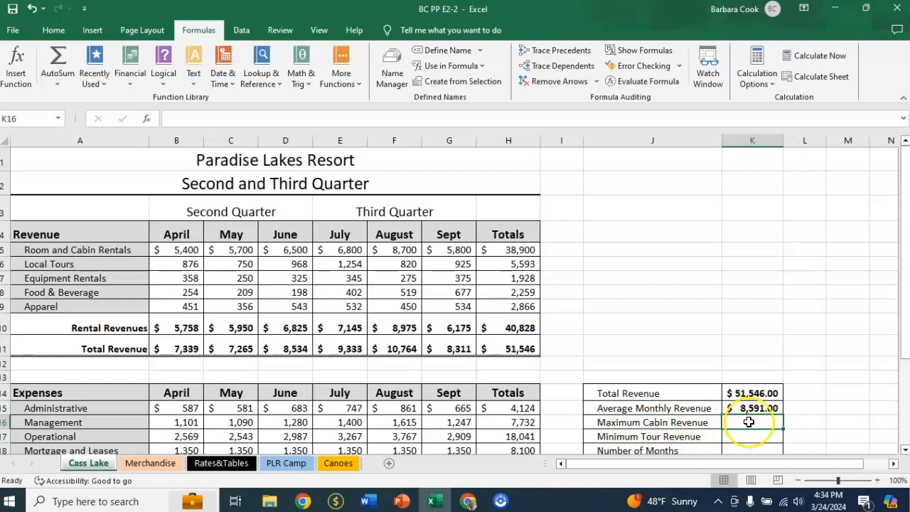
Step: Calculate Maximum Cabin Revenue in K16 with MAX over the Room and Cabin Rentals values B5:G5
{"action": "type", "text": "="}
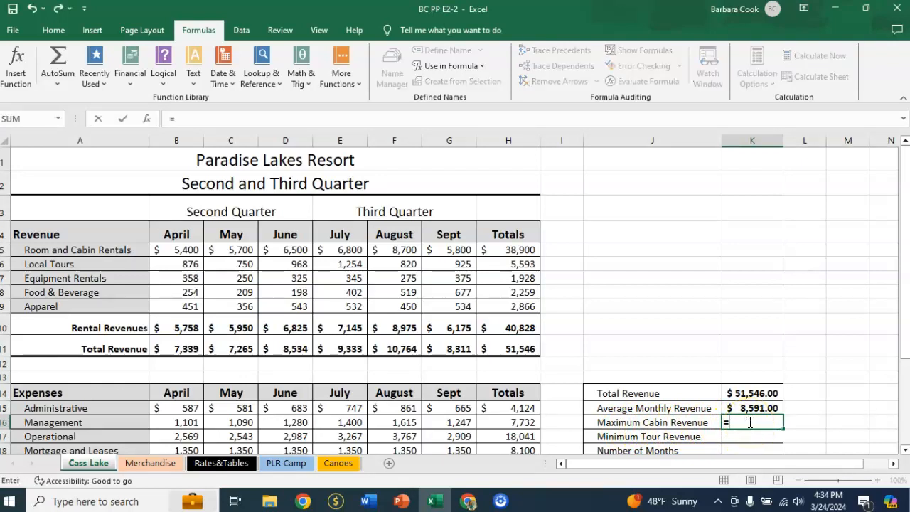
{"action": "type", "text": "ma"}
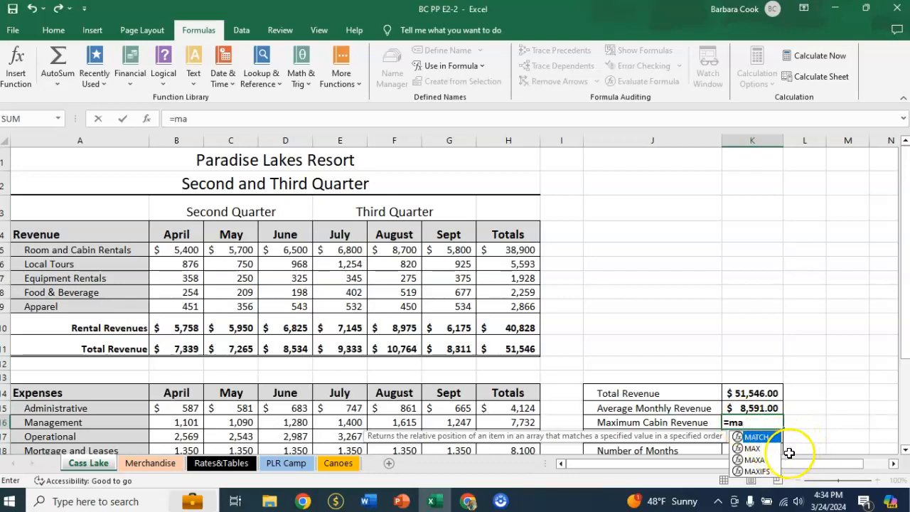
{"action": "left_click", "coordinate": [752, 449]}
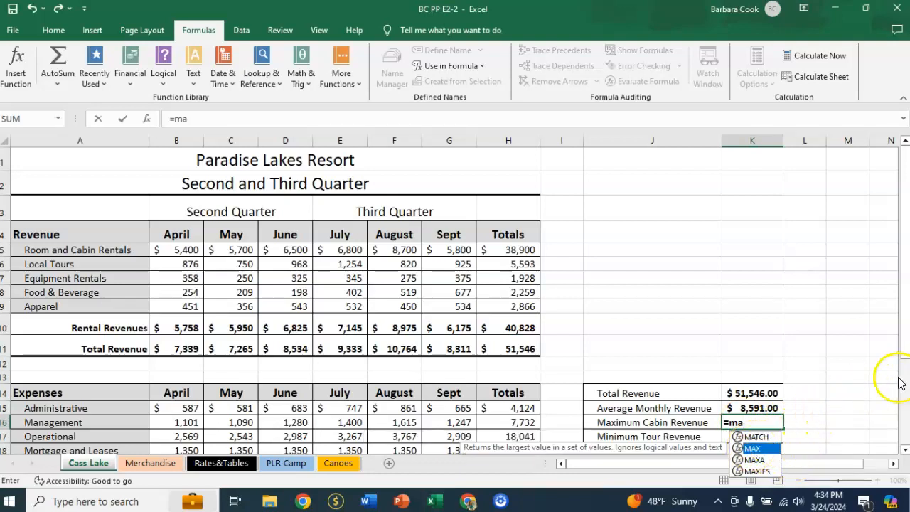
{"action": "key", "text": "Tab"}
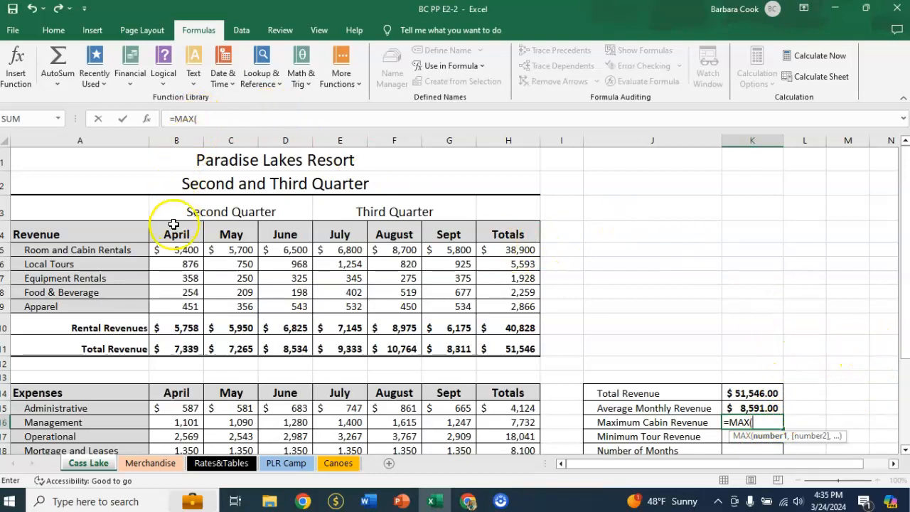
{"action": "mouse_move", "coordinate": [172, 250]}
{"action": "left_mouse_down"}
{"action": "mouse_move", "coordinate": [189, 263]}
{"action": "mouse_move", "coordinate": [444, 256]}
{"action": "mouse_move", "coordinate": [429, 260]}
{"action": "left_mouse_up"}
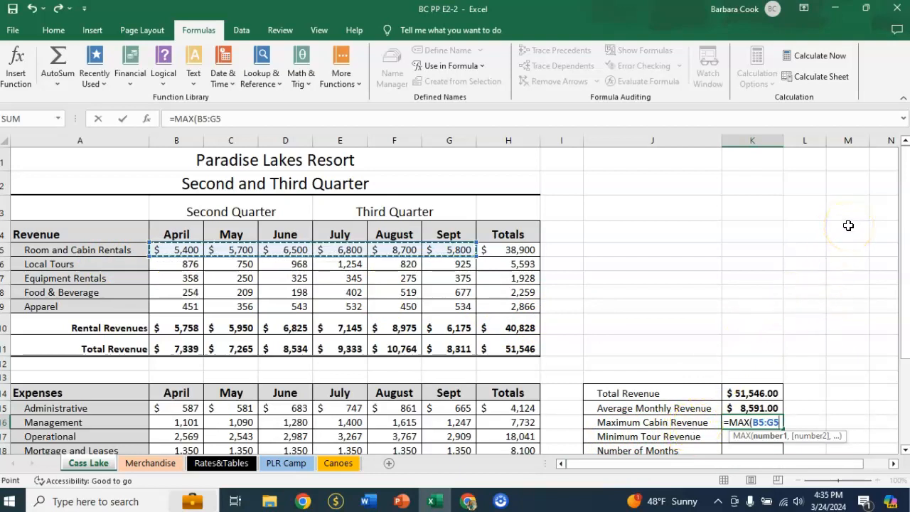
{"action": "key", "text": "Return"}
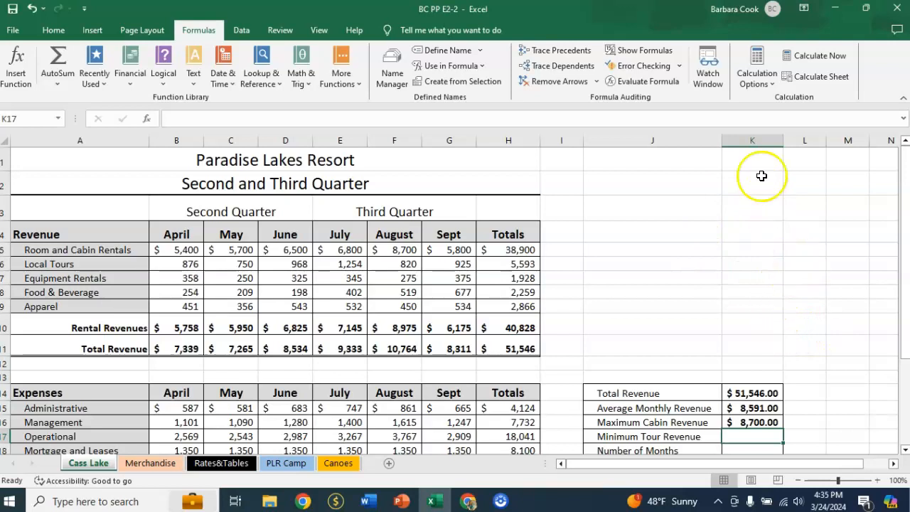
Step: Fill the Maximum Cabin Revenue formula down to K17 and change its function to MIN, giving =MIN(B6:G6) for Minimum Tour Revenue
{"action": "left_click", "coordinate": [741, 425]}
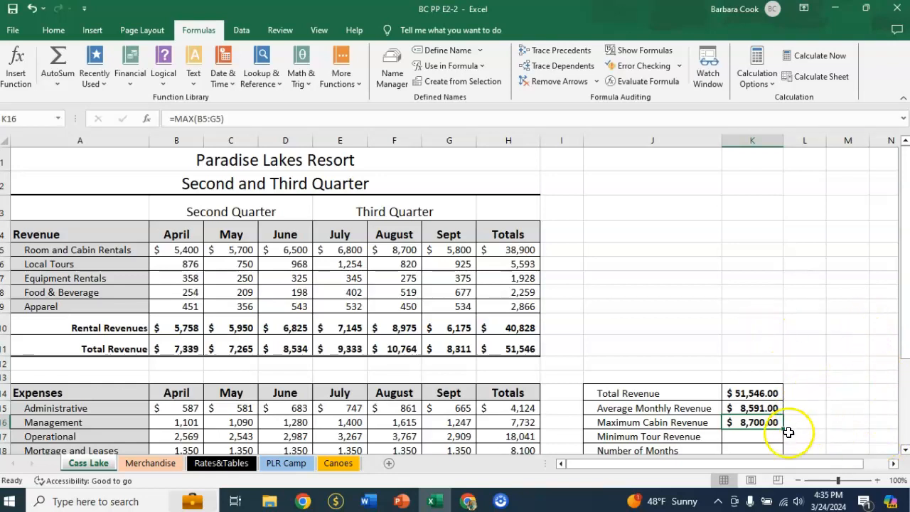
{"action": "left_click_drag", "start_coordinate": [783, 429], "coordinate": [786, 445]}
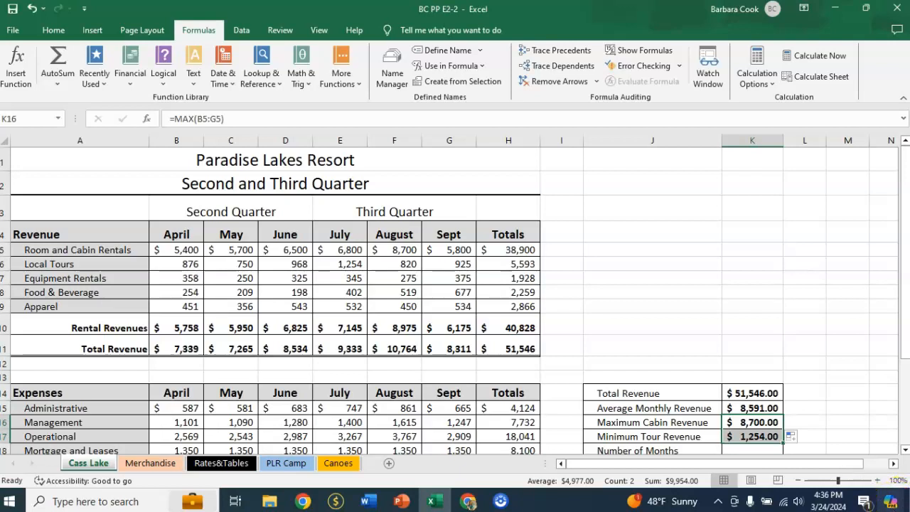
{"action": "double_click", "coordinate": [771, 436]}
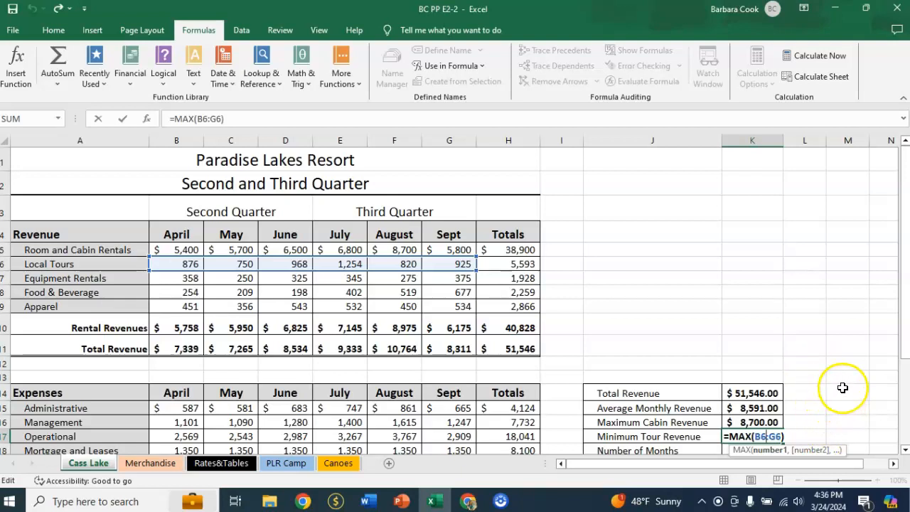
{"action": "left_click", "coordinate": [751, 436]}
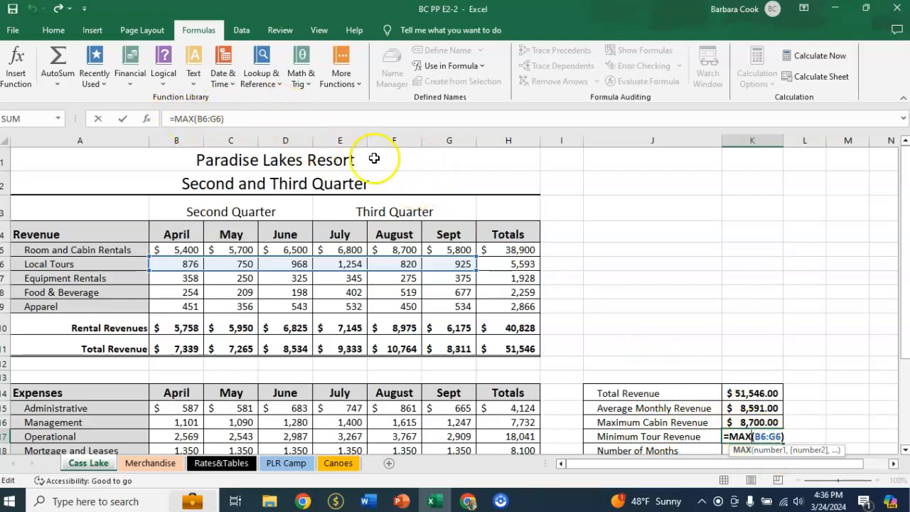
{"action": "key", "text": "BackSpace"}
{"action": "key", "text": "BackSpace"}
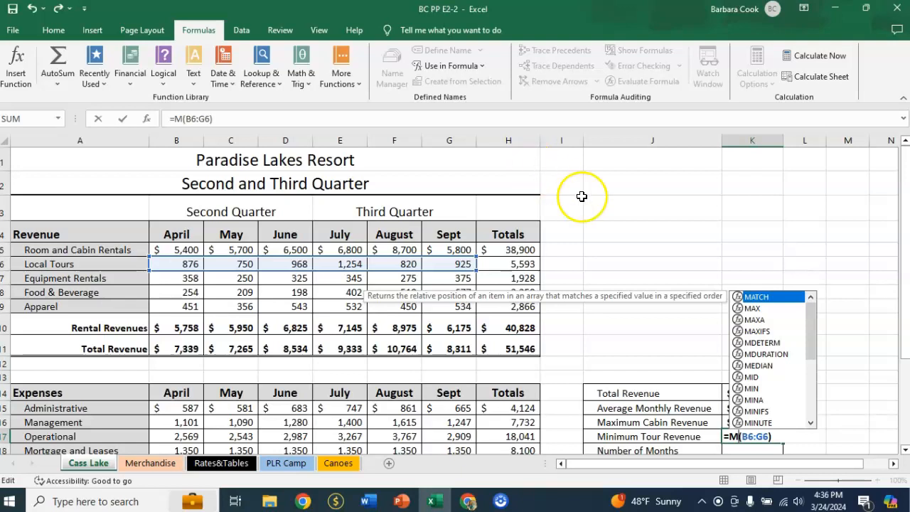
{"action": "left_click", "coordinate": [752, 389]}
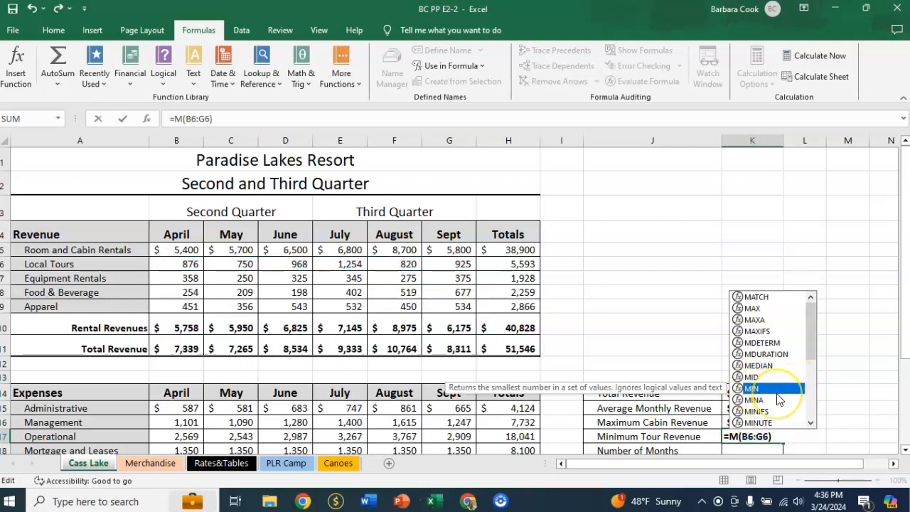
{"action": "type", "text": "IN"}
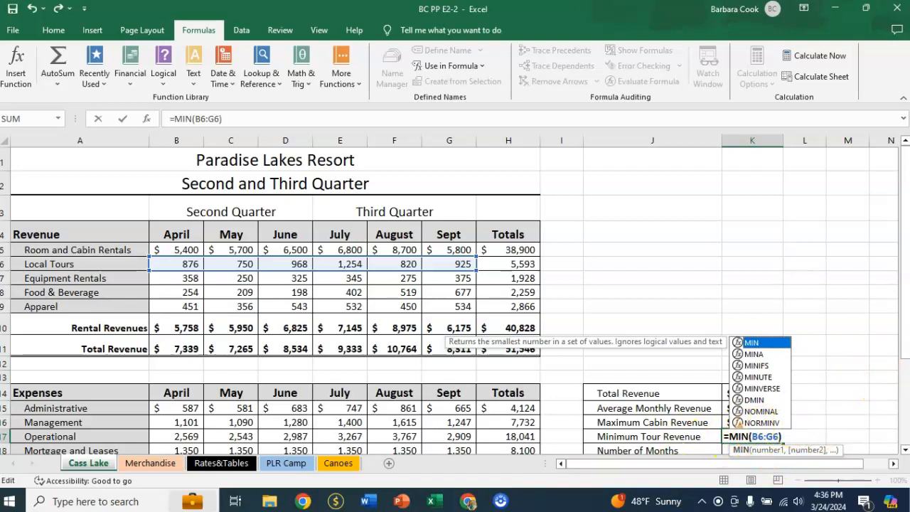
{"action": "key", "text": "Return"}
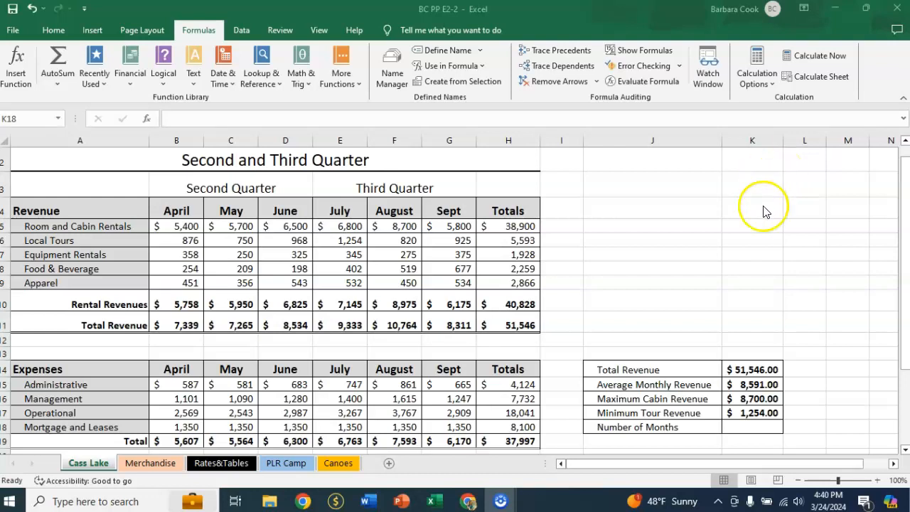
Step: Calculate Number of Months in K18 with COUNTA over the month headings B4:G4 and check the entered formula
{"action": "left_click", "coordinate": [736, 423]}
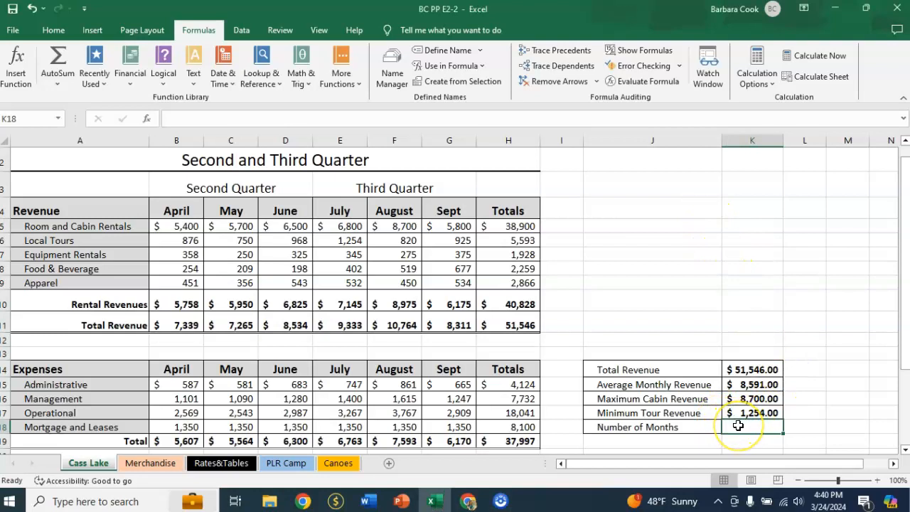
{"action": "type", "text": "="}
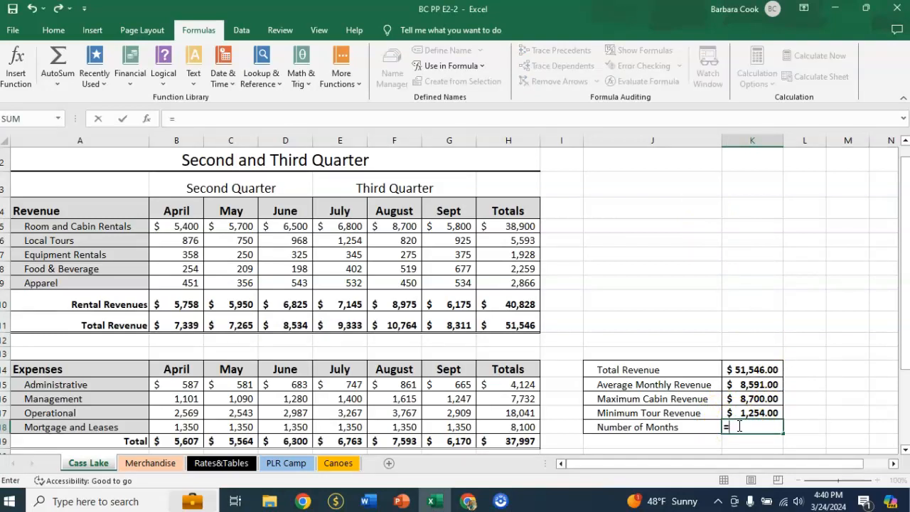
{"action": "type", "text": "cou"}
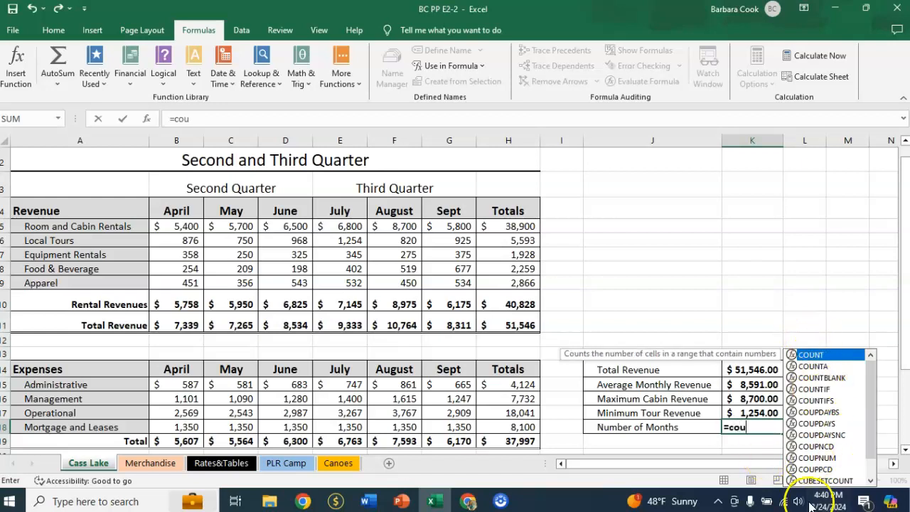
{"action": "double_click", "coordinate": [814, 366]}
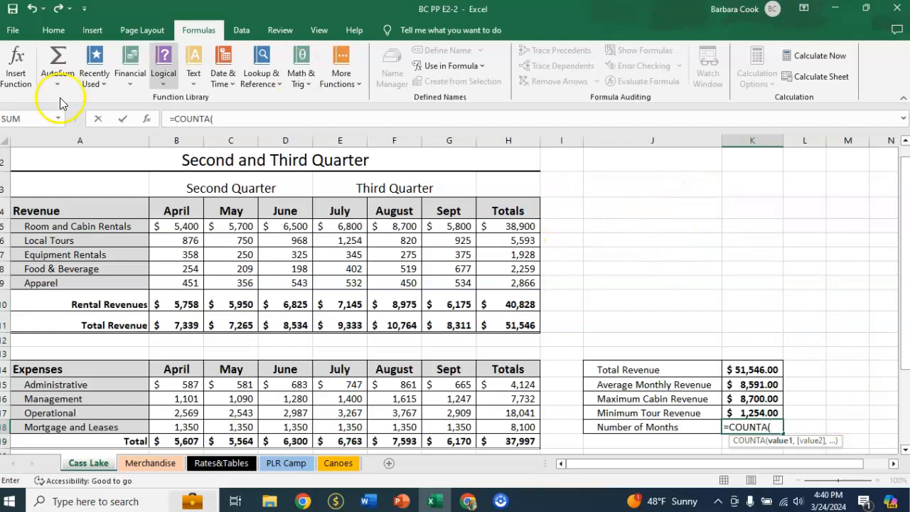
{"action": "left_click_drag", "start_coordinate": [164, 210], "coordinate": [435, 213]}
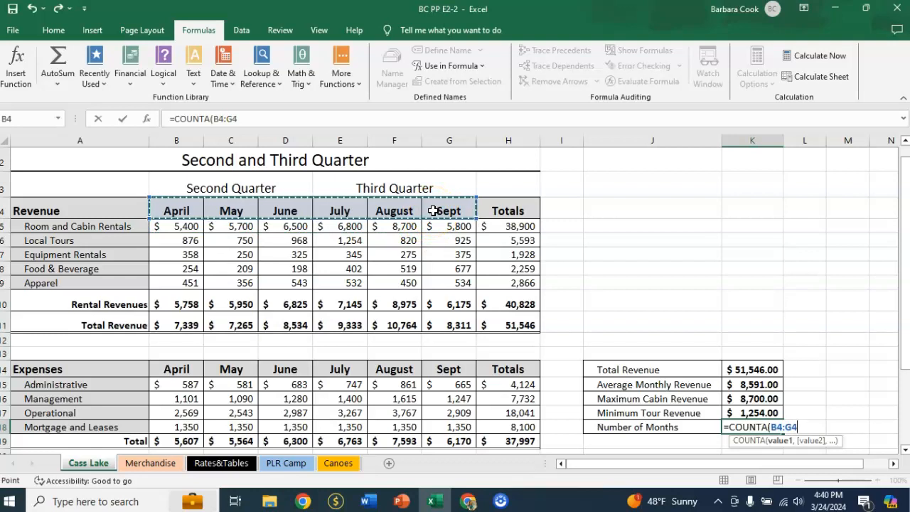
{"action": "key", "text": "Return"}
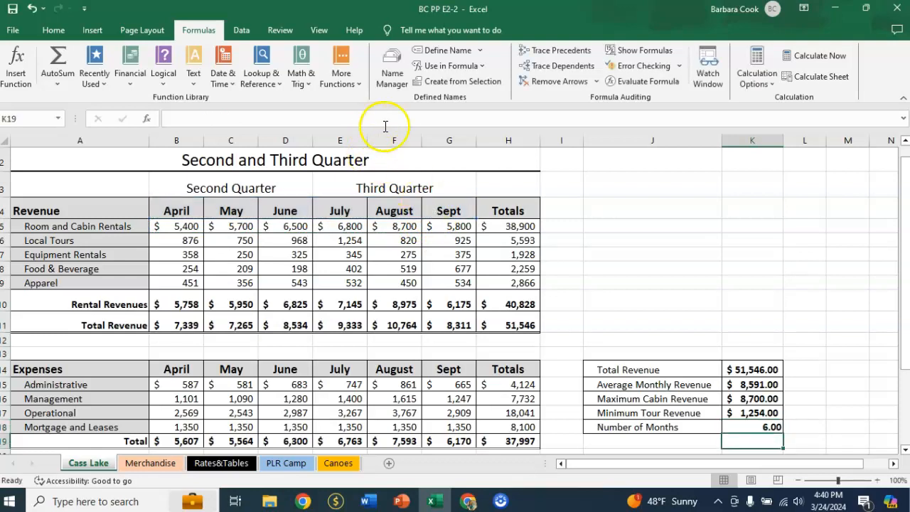
{"action": "left_click", "coordinate": [760, 427]}
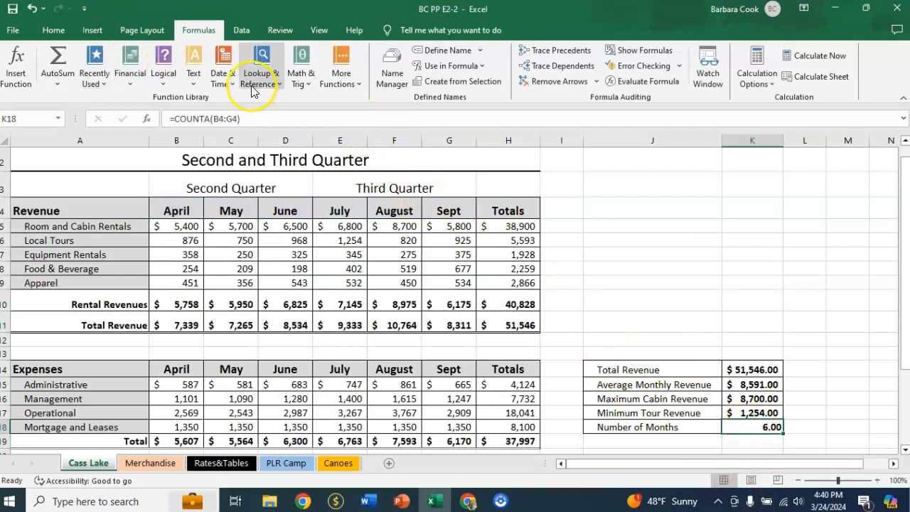
{"action": "left_click", "coordinate": [242, 119]}
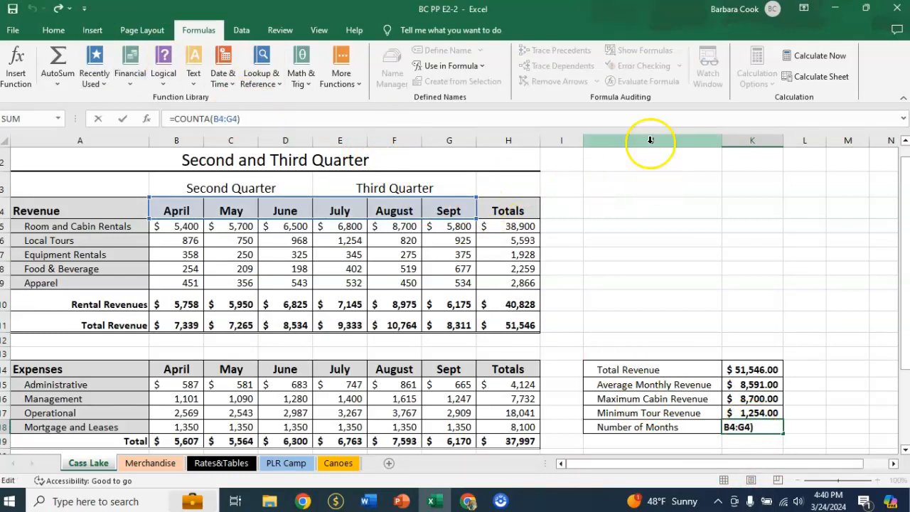
{"action": "key", "text": "Return"}
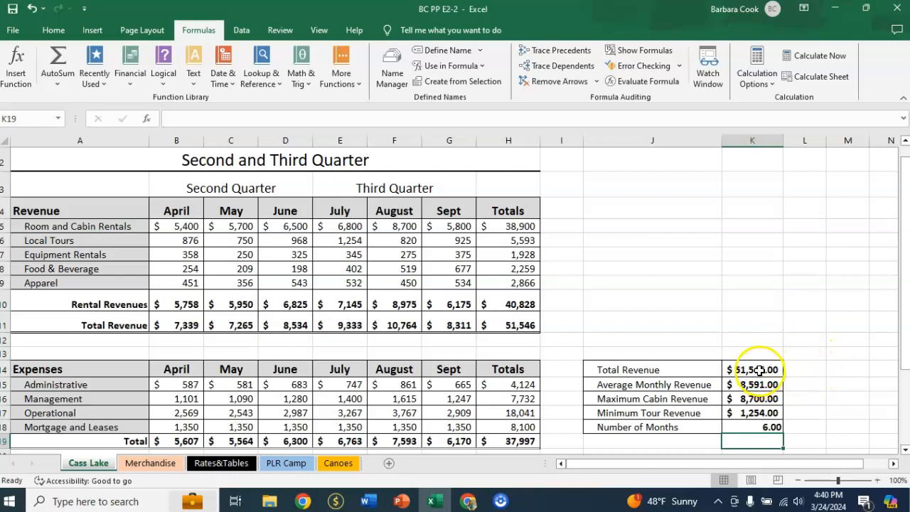
Step: Remove the decimal places from the summary values in K14:K18 and set Number of Months in K18 to General format
{"action": "left_click_drag", "start_coordinate": [759, 370], "coordinate": [759, 426]}
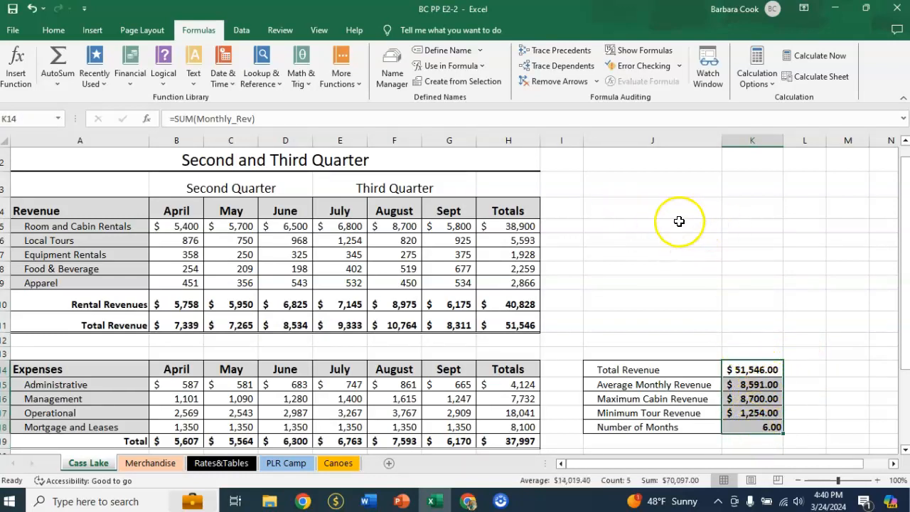
{"action": "left_click", "coordinate": [53, 29]}
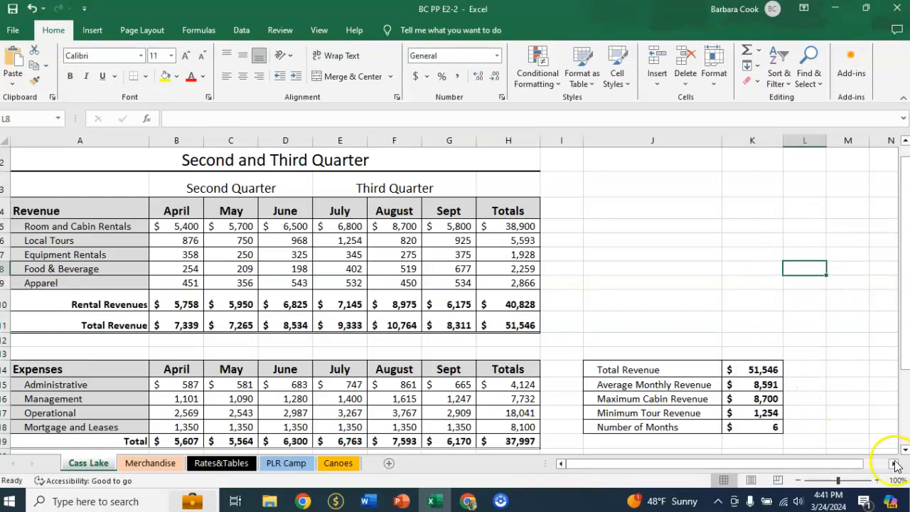
{"action": "left_click", "coordinate": [752, 429]}
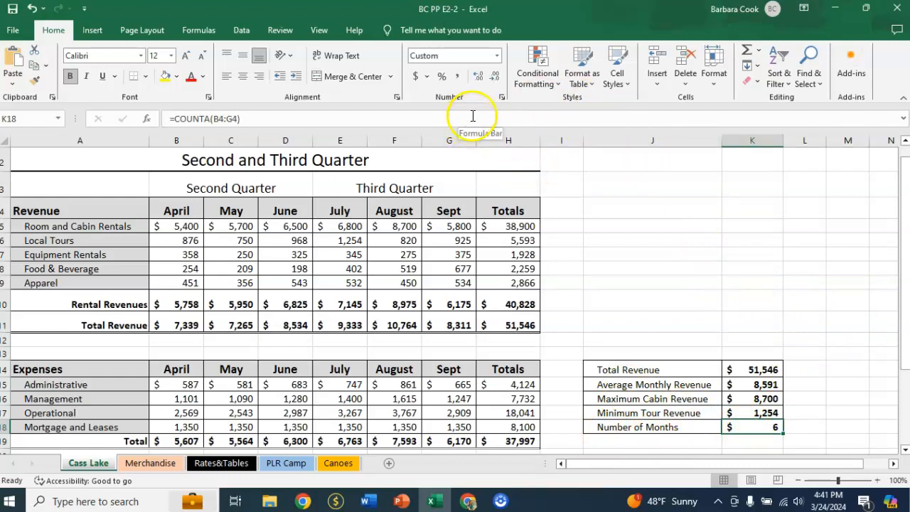
{"action": "left_click", "coordinate": [496, 55]}
{"action": "left_click", "coordinate": [469, 77]}
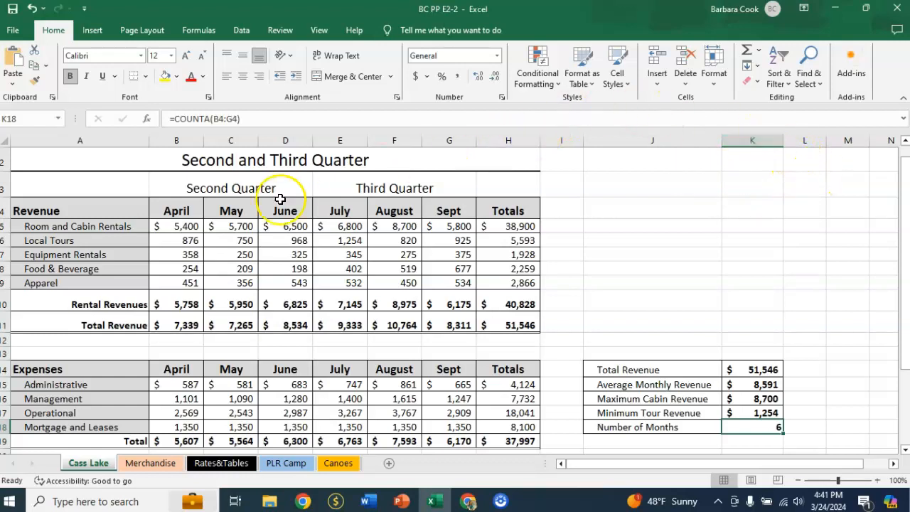
Step: Select the monthly revenue totals B11:G11 and examine their status bar calculations and the available status bar options
{"action": "left_click_drag", "start_coordinate": [182, 325], "coordinate": [430, 322]}
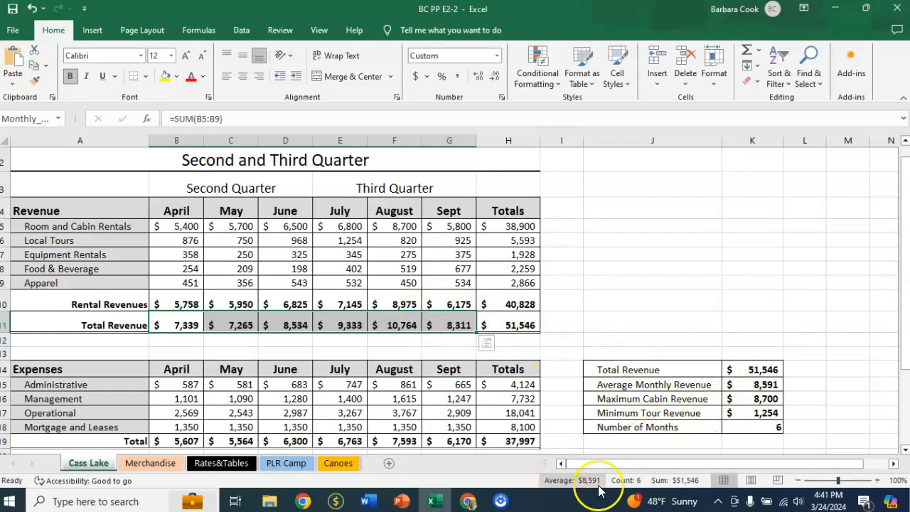
{"action": "right_click", "coordinate": [511, 484]}
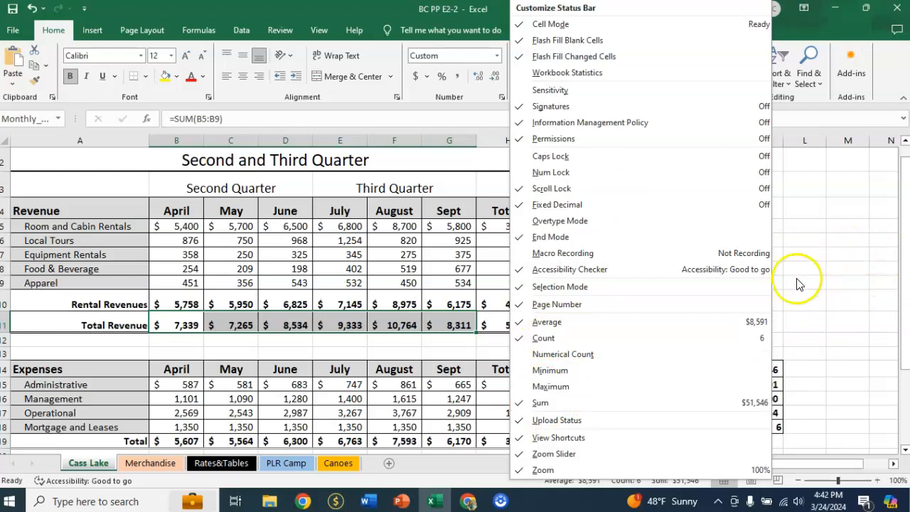
{"action": "left_click", "coordinate": [507, 472]}
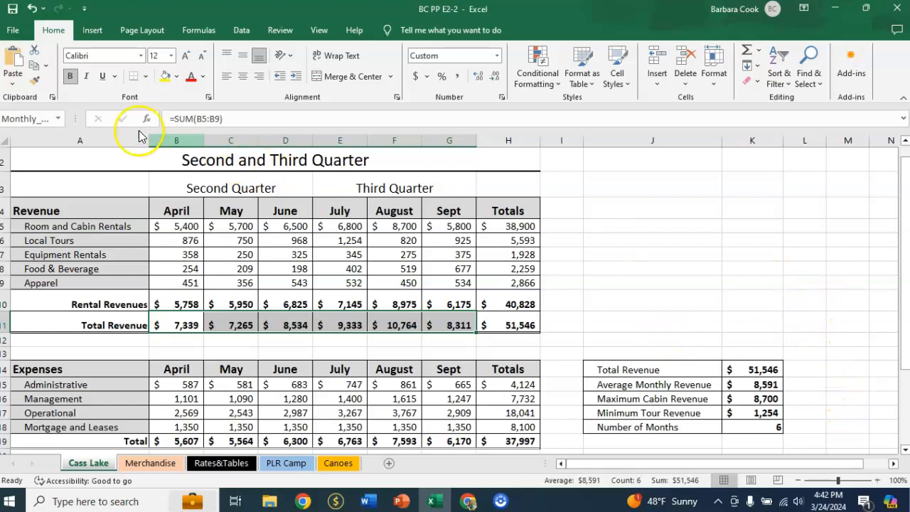
Step: Insert the current date in A25 with the TODAY function and close the workbook
{"action": "scroll", "coordinate": [71, 213], "scroll_direction": "down", "scroll_amount": 4}
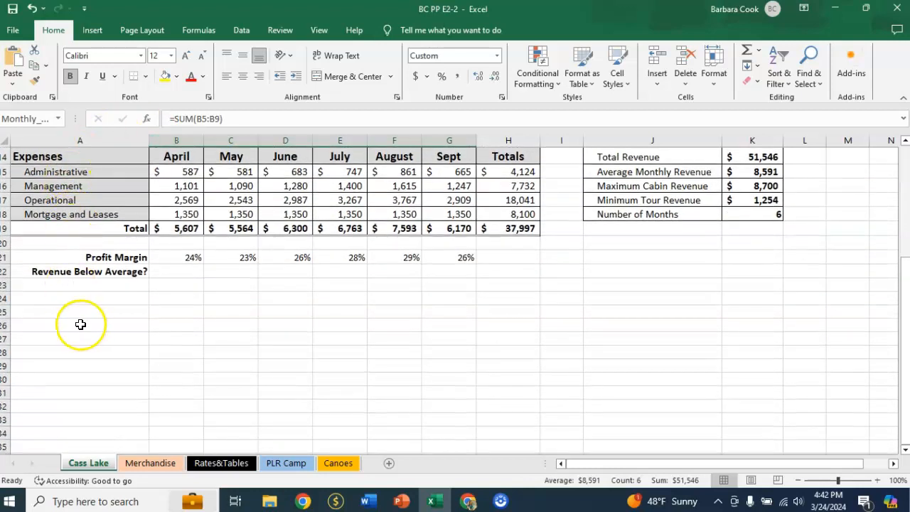
{"action": "left_click", "coordinate": [78, 313]}
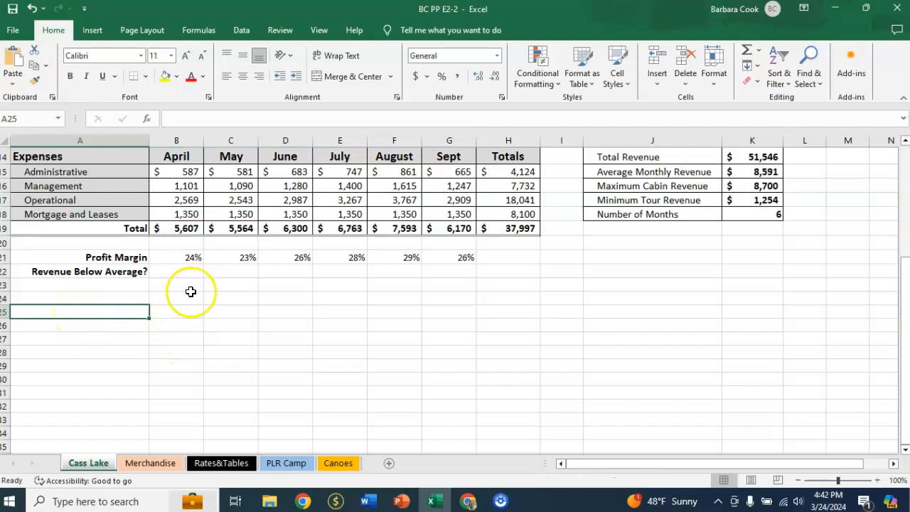
{"action": "left_click", "coordinate": [202, 32]}
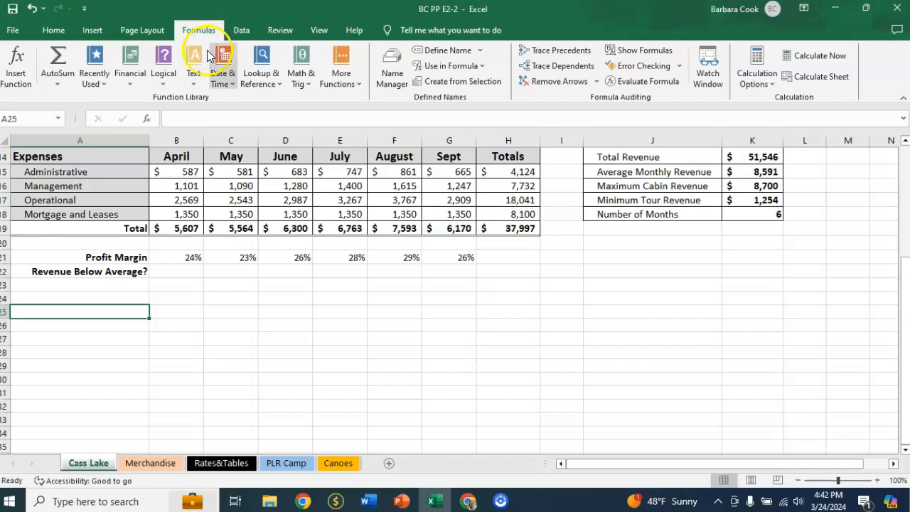
{"action": "left_click", "coordinate": [231, 79]}
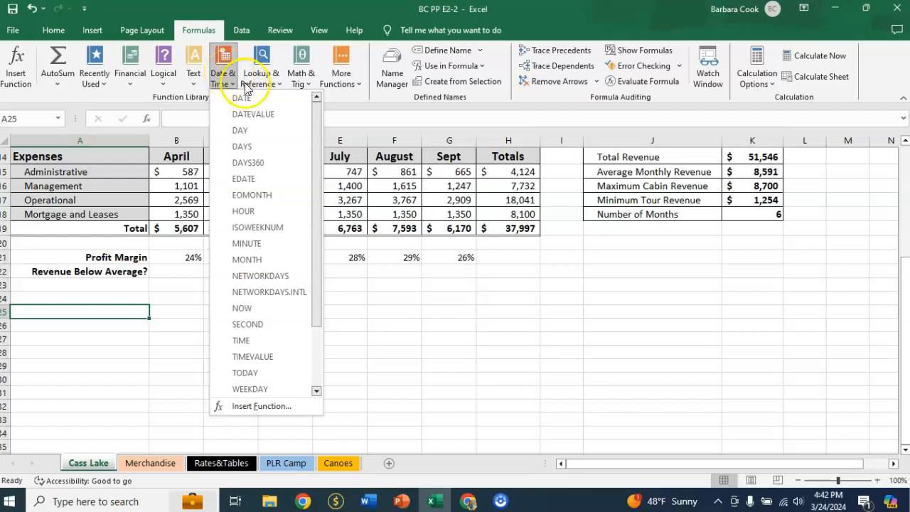
{"action": "left_click", "coordinate": [260, 372]}
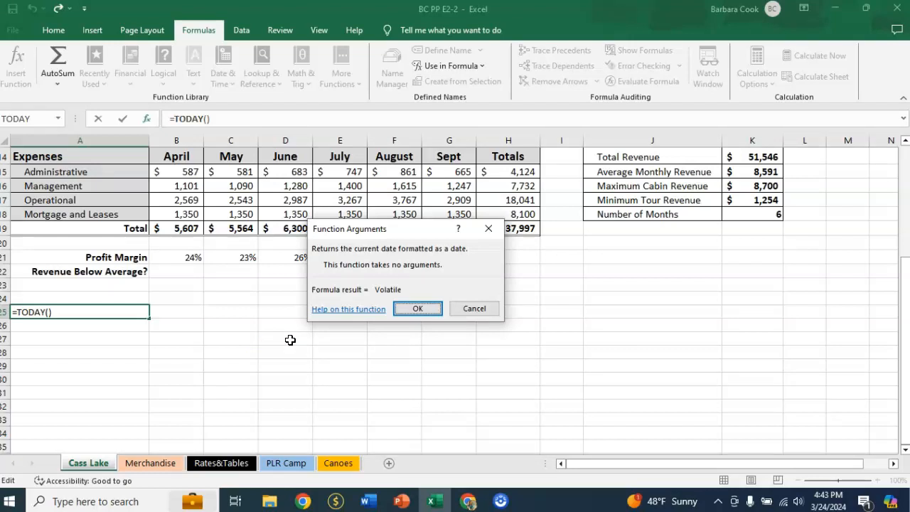
{"action": "key", "text": "Return"}
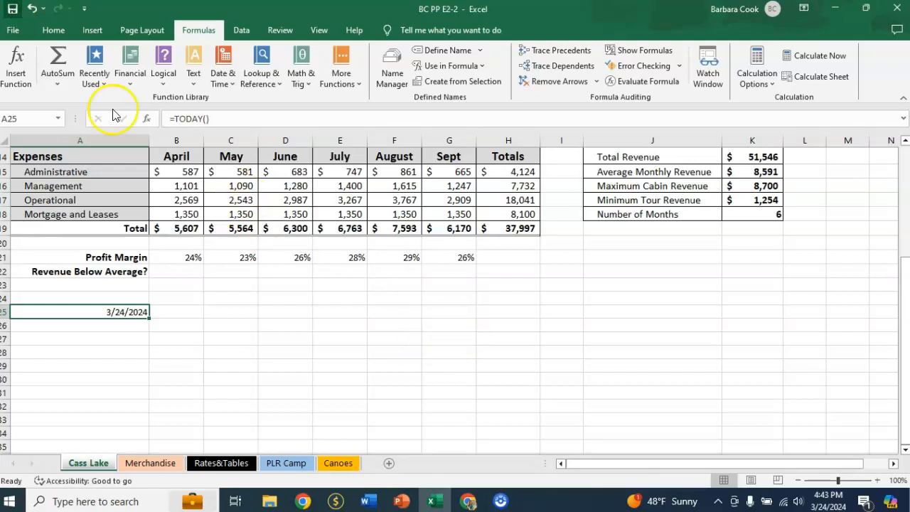
{"action": "left_click", "coordinate": [899, 9]}
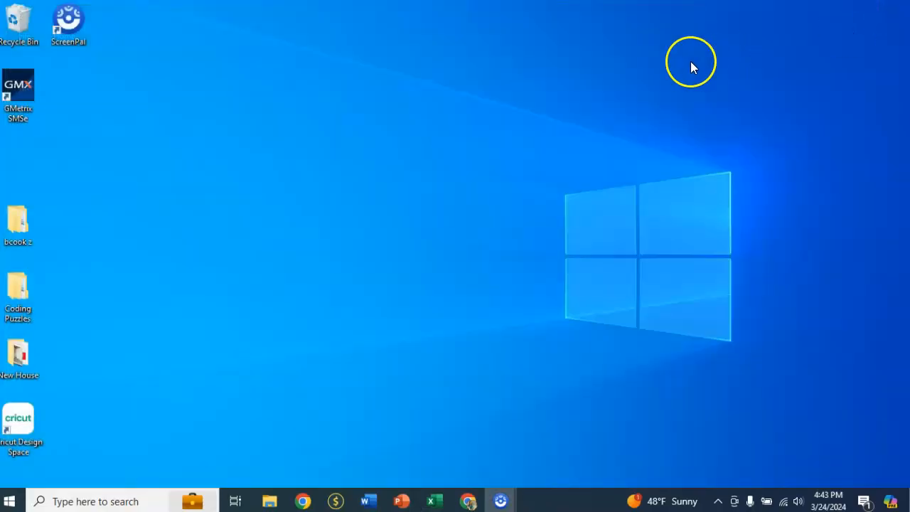